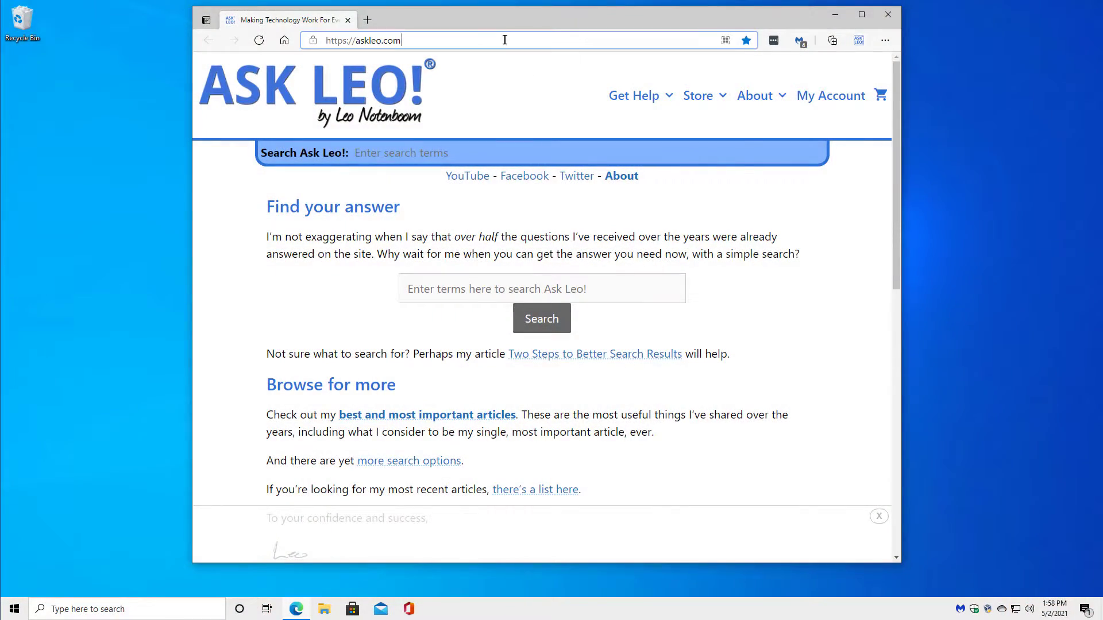
Paste the copied Autoruns page address into Edge's address bar and go to it
right_click(505, 41)
click(607, 172)
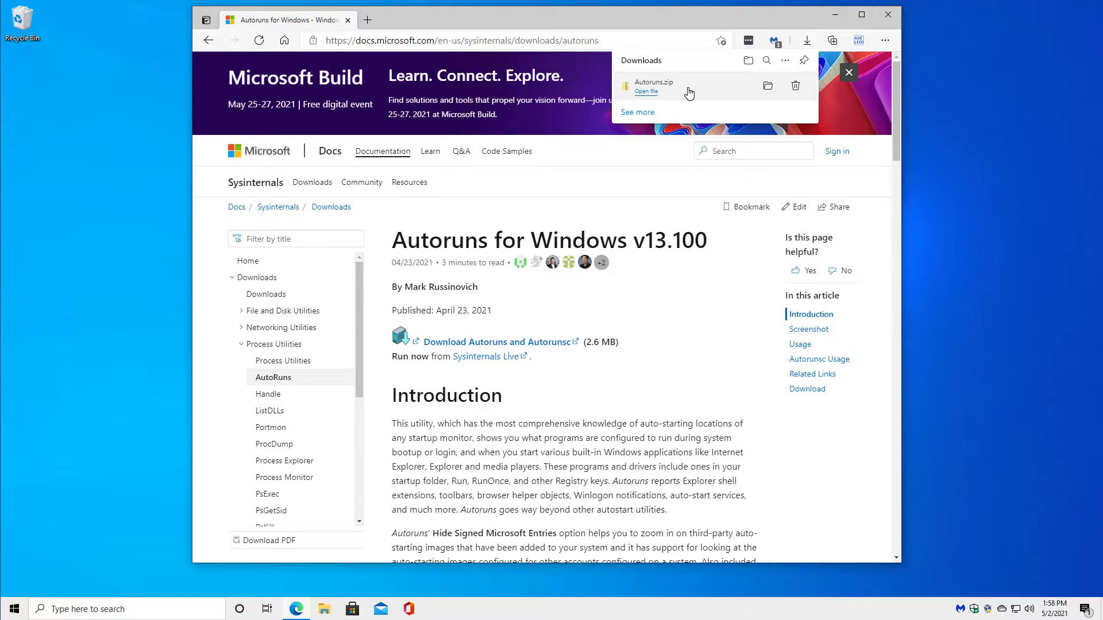
Copy the nine Autoruns program files (all but Eula) from the zip into Downloads, then show Downloads
click(646, 91)
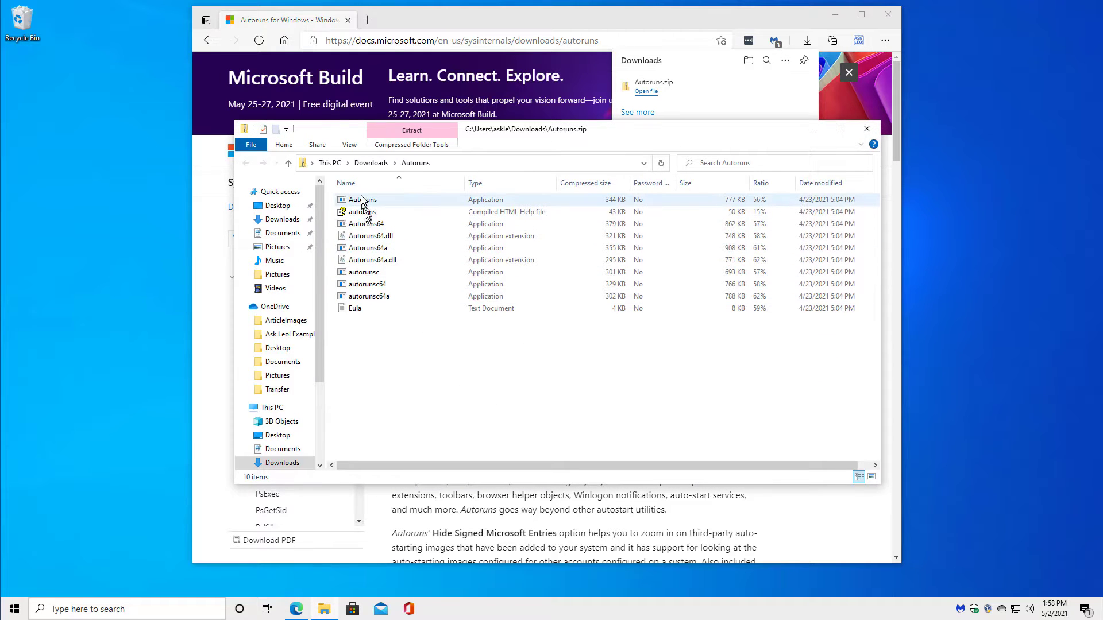
click(362, 201)
shift+click(370, 296)
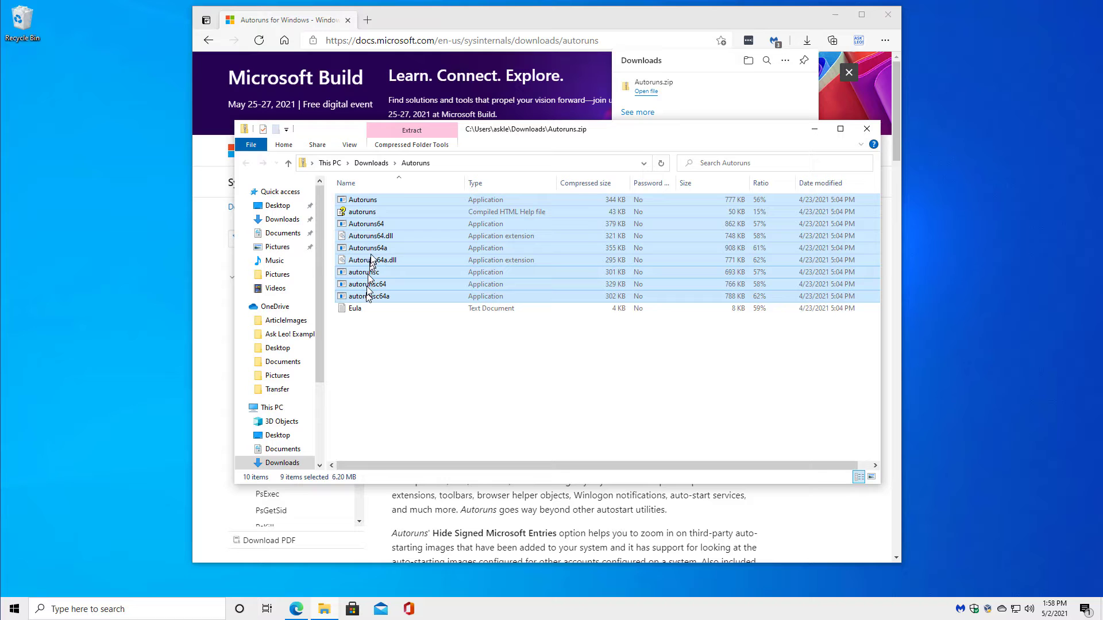
drag(372, 227, 371, 165)
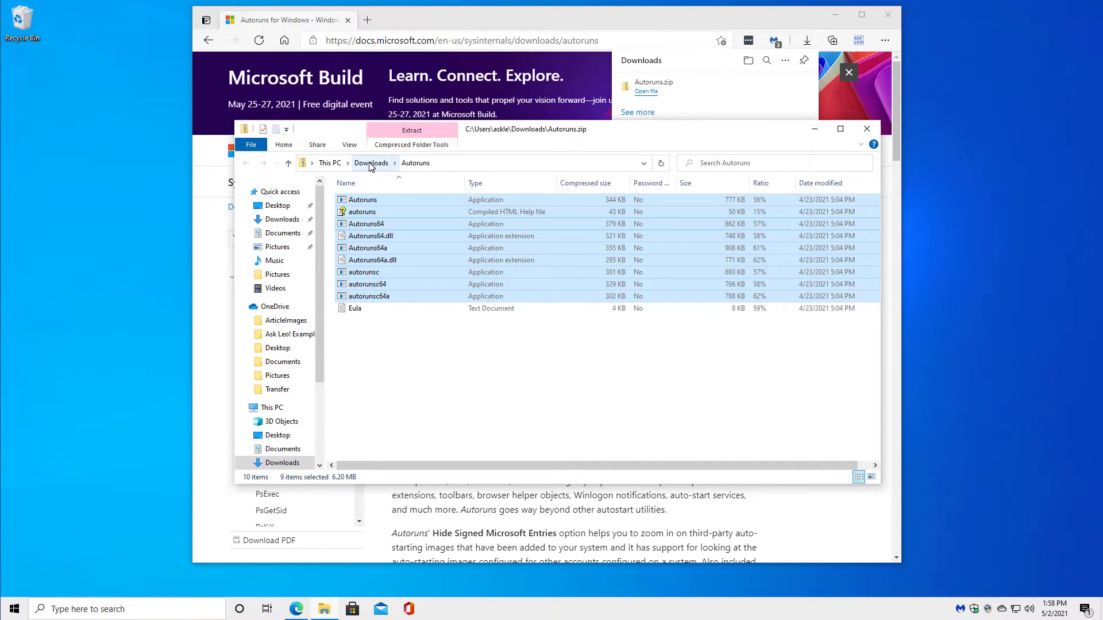
click(370, 164)
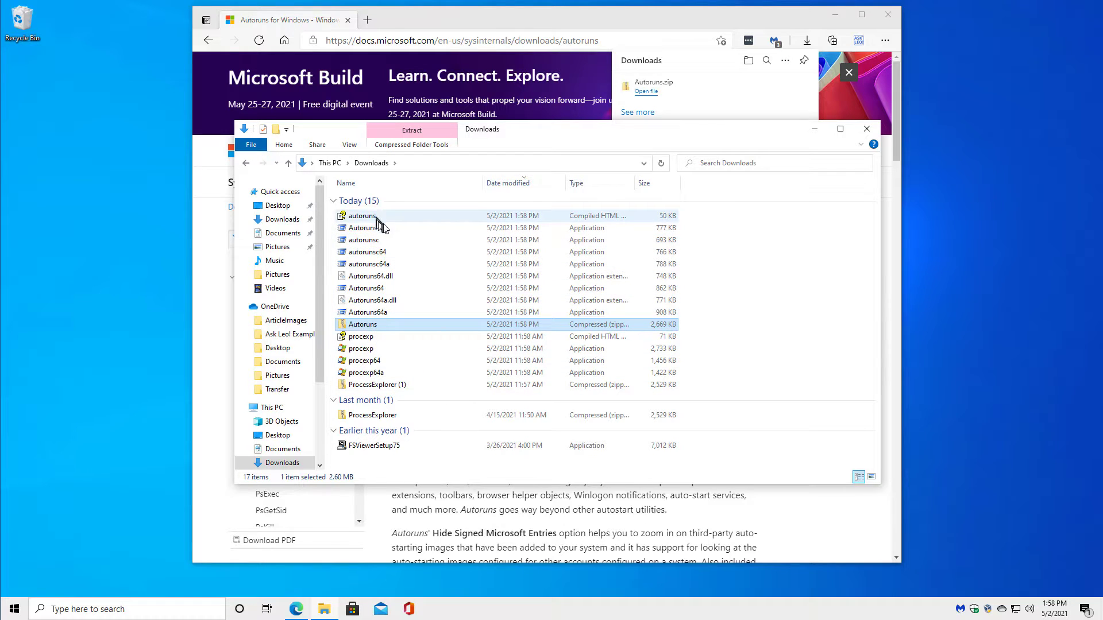
Launch Autoruns.exe, accept its license, and close File Explorer and Edge
double_click(362, 228)
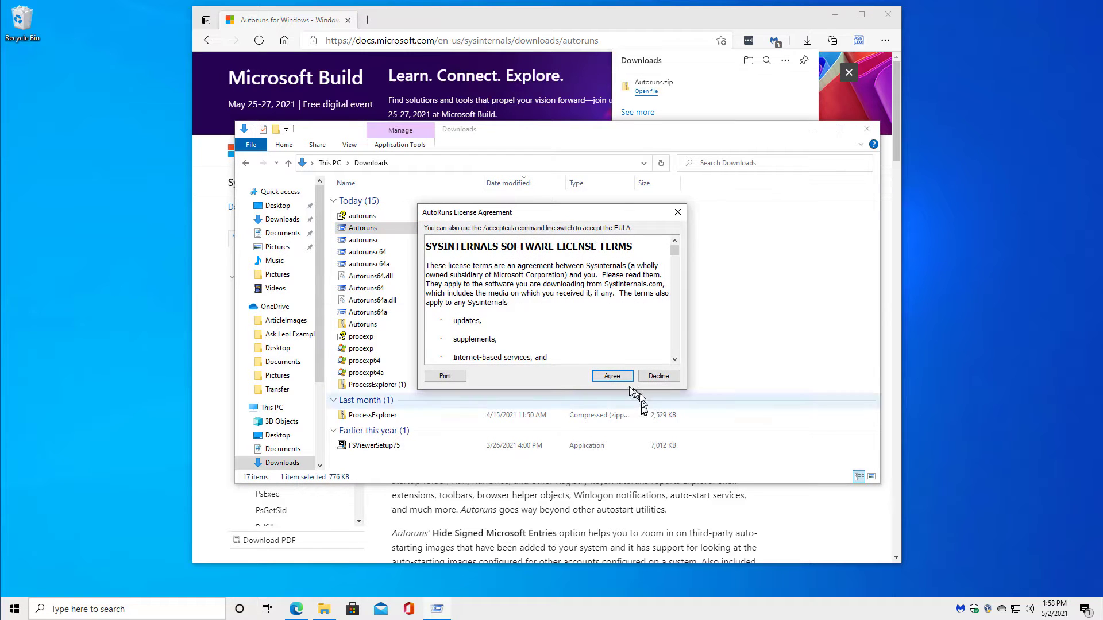
click(612, 377)
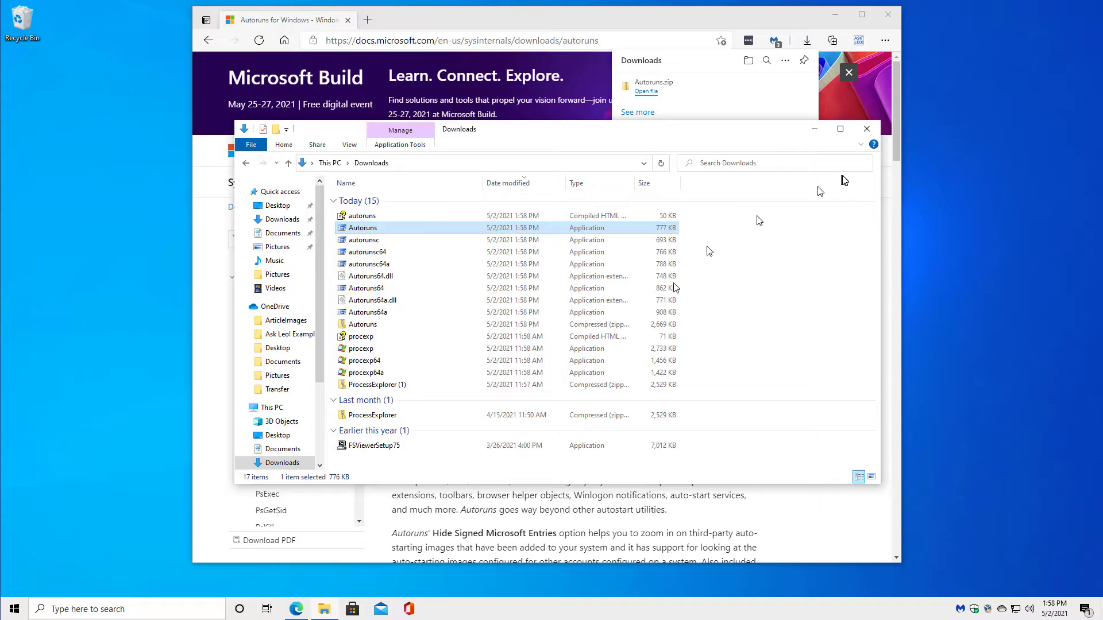
click(866, 128)
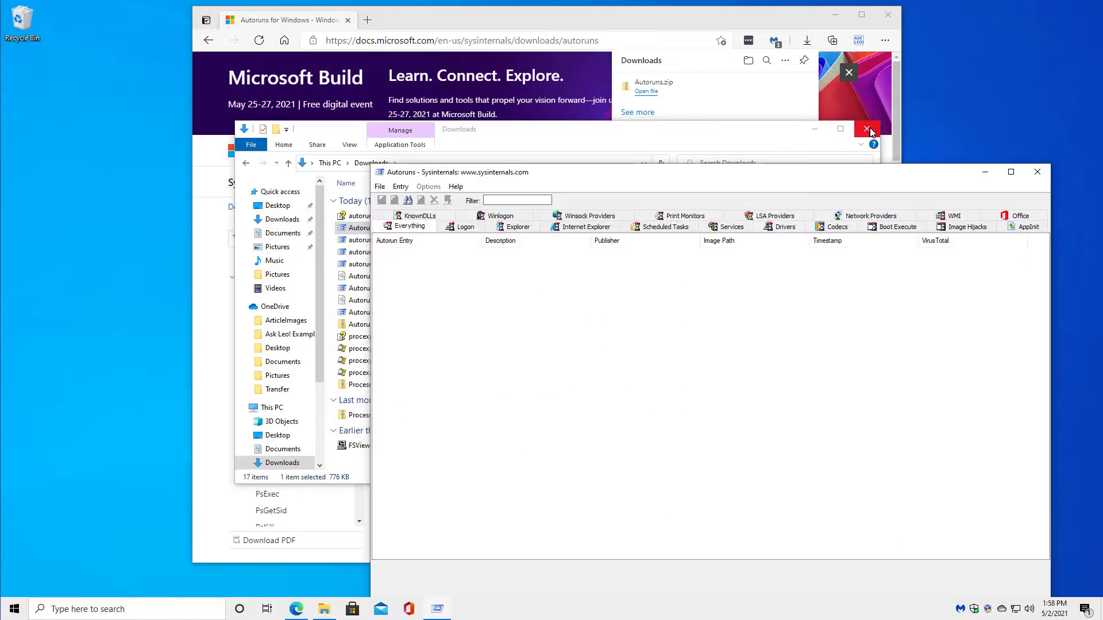
click(884, 16)
Move the Autoruns window toward the screen centre, making it slightly narrower and taller
drag(655, 172, 500, 45)
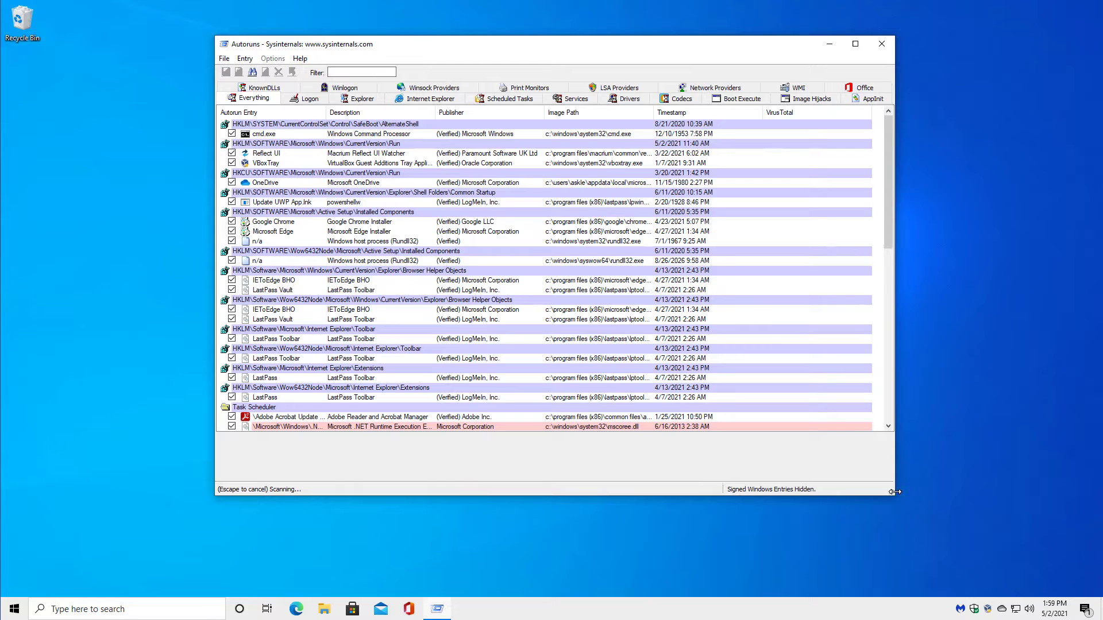
drag(892, 493, 884, 483)
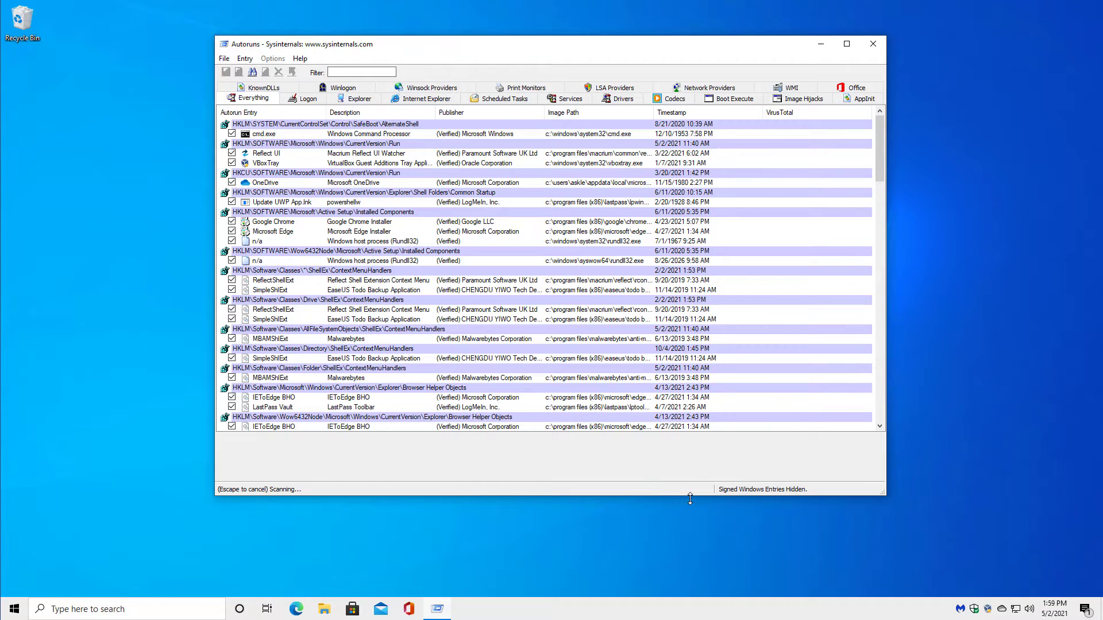
drag(689, 498, 689, 582)
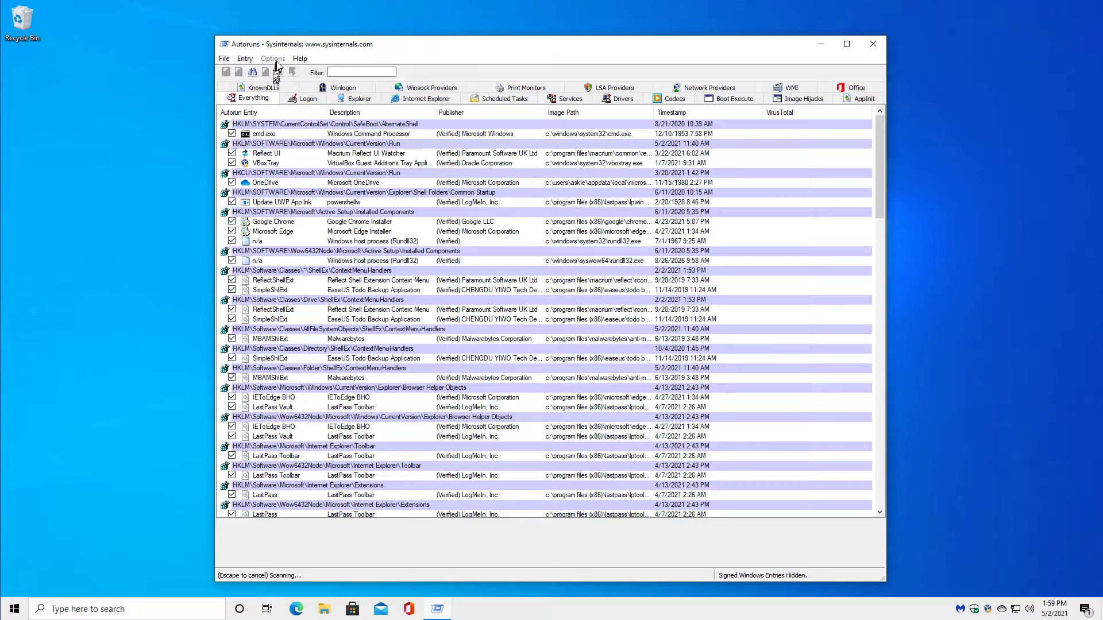
Relaunch Autoruns as administrator, approving UAC, and turn off Hide Windows Entries
click(224, 58)
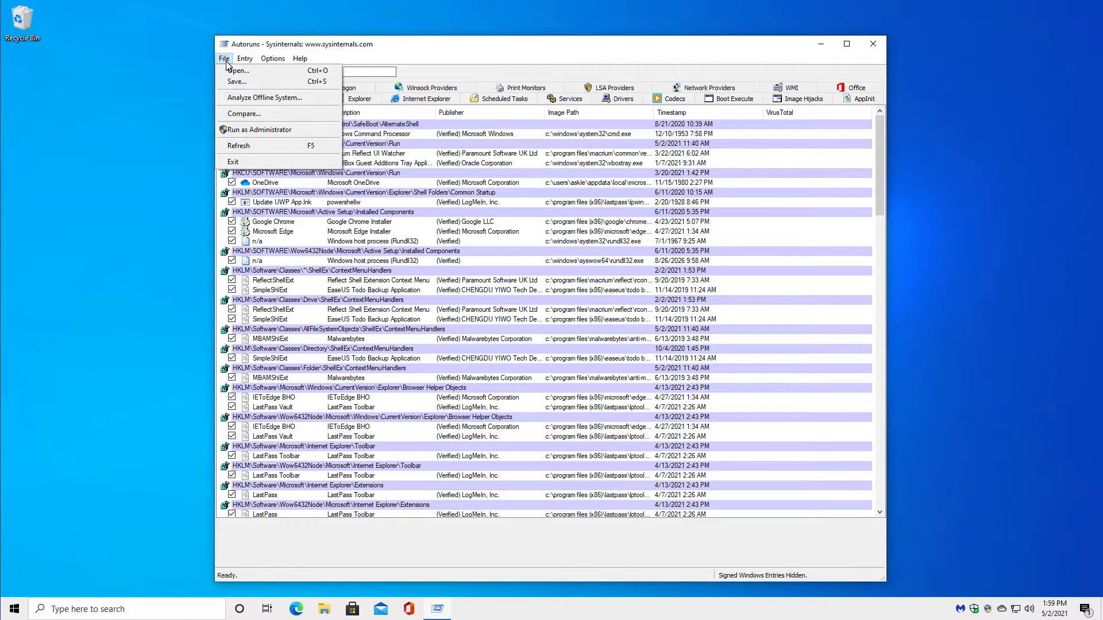
click(259, 129)
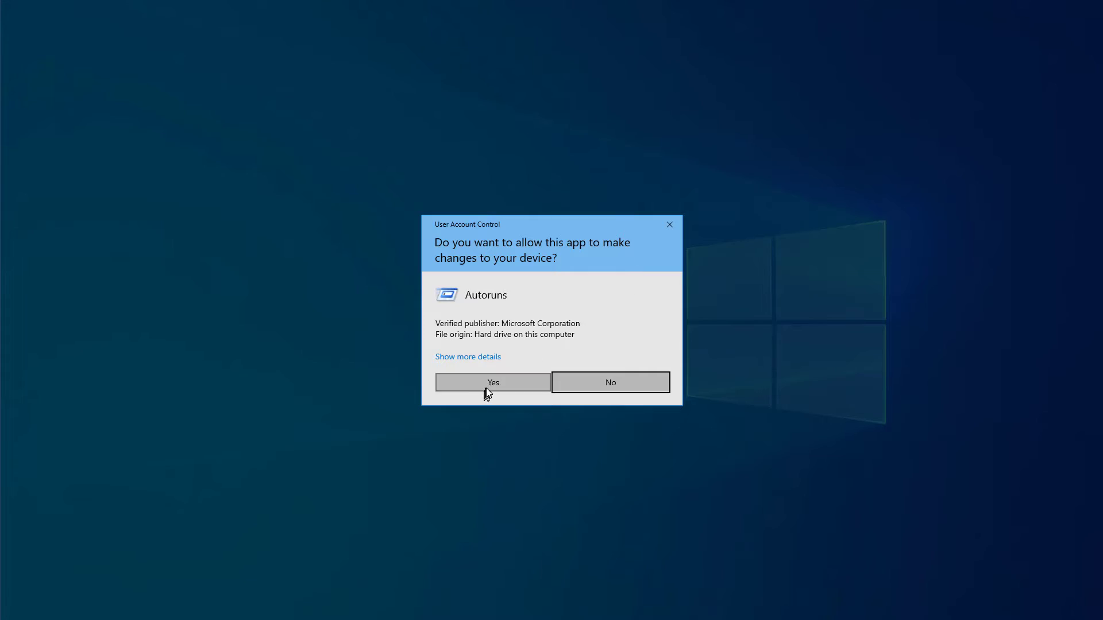
click(486, 389)
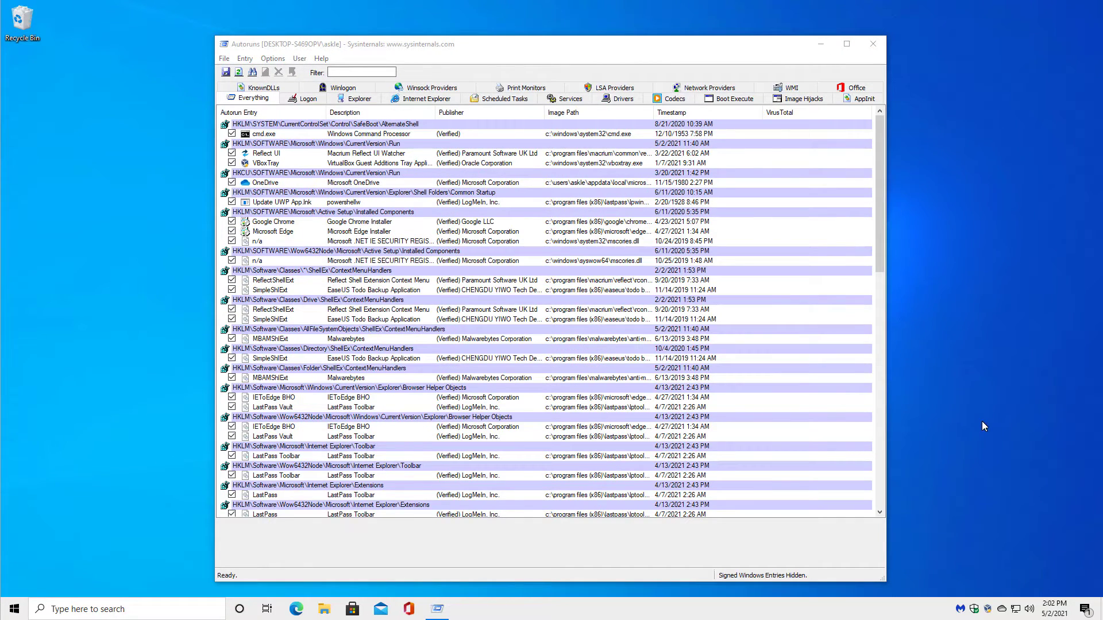
click(274, 59)
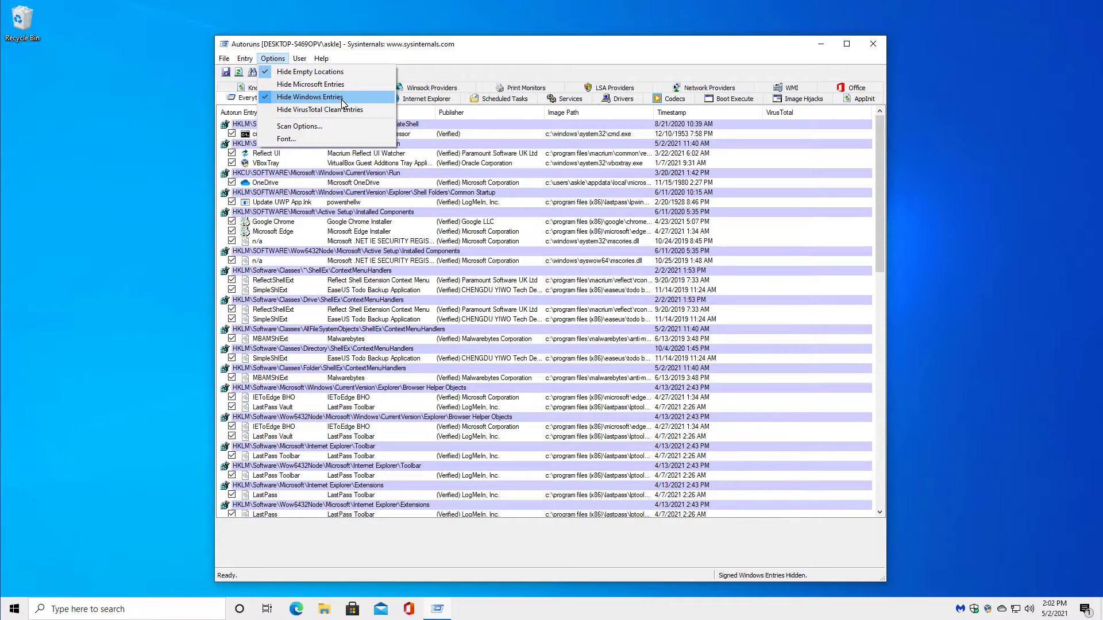
click(310, 97)
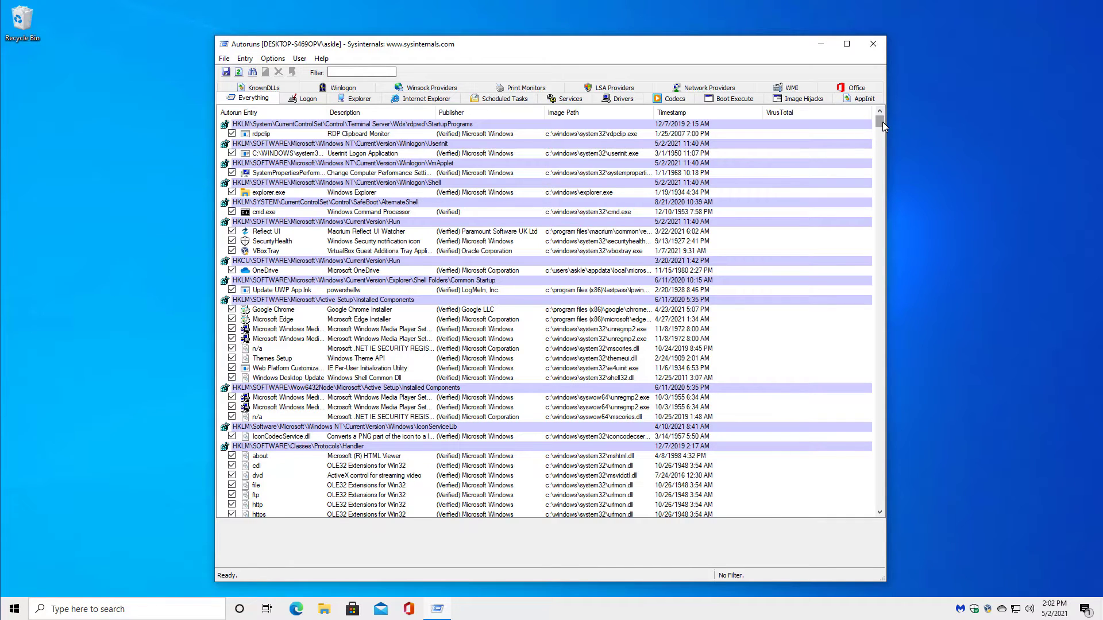
drag(883, 122, 879, 176)
scroll(880, 481, down, 5)
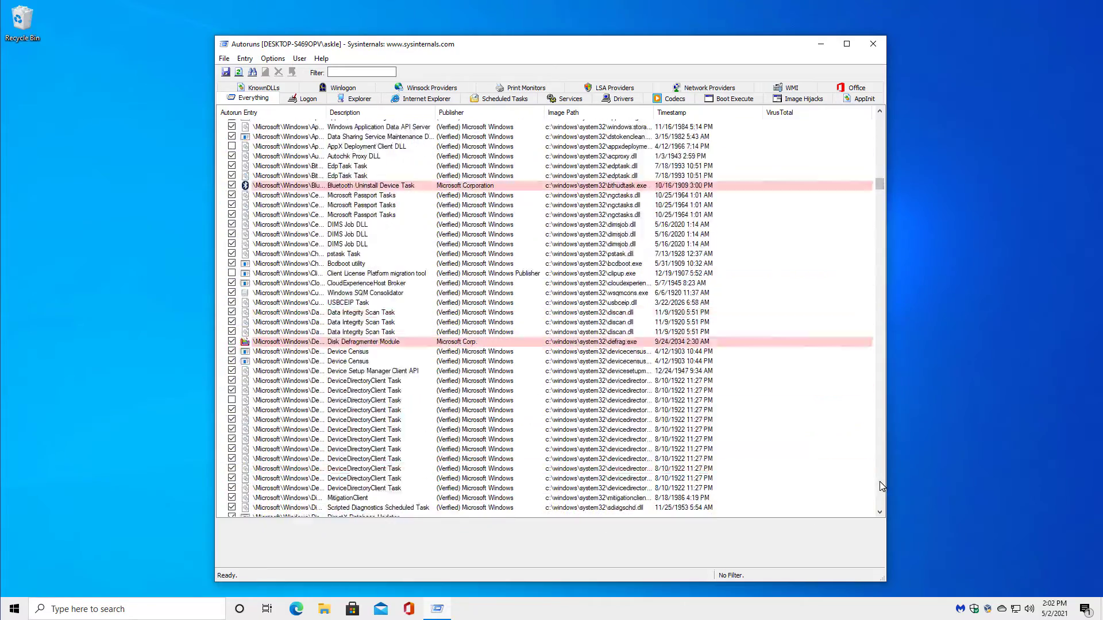
scroll(880, 481, down, 5)
scroll(880, 481, down, 5)
scroll(880, 481, down, 5)
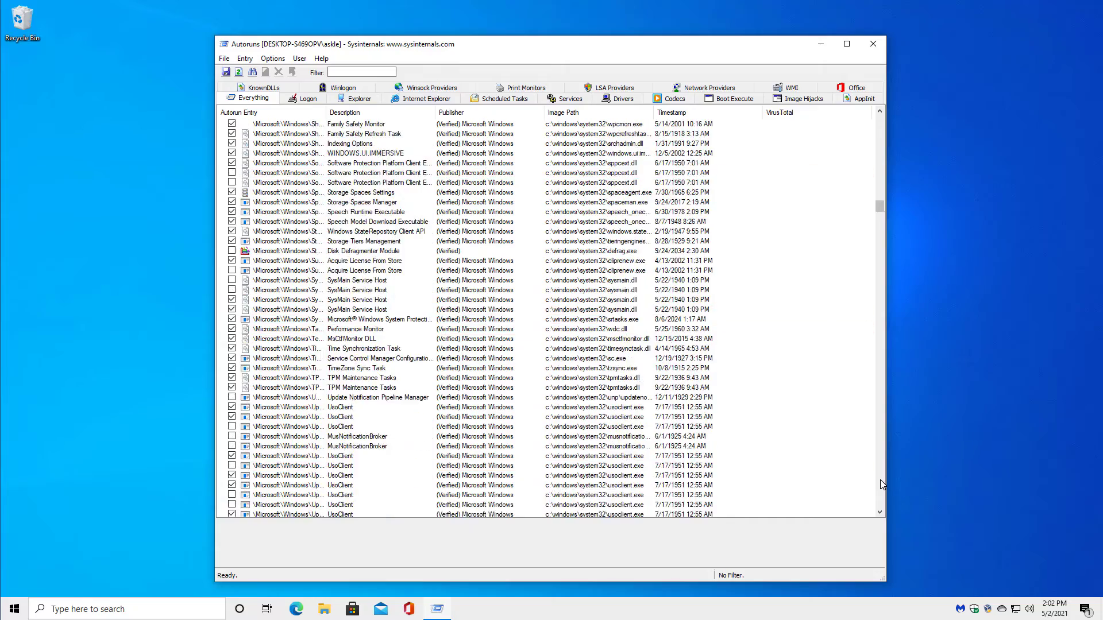
scroll(879, 479, down, 5)
scroll(880, 479, down, 5)
scroll(879, 482, down, 5)
scroll(880, 481, down, 5)
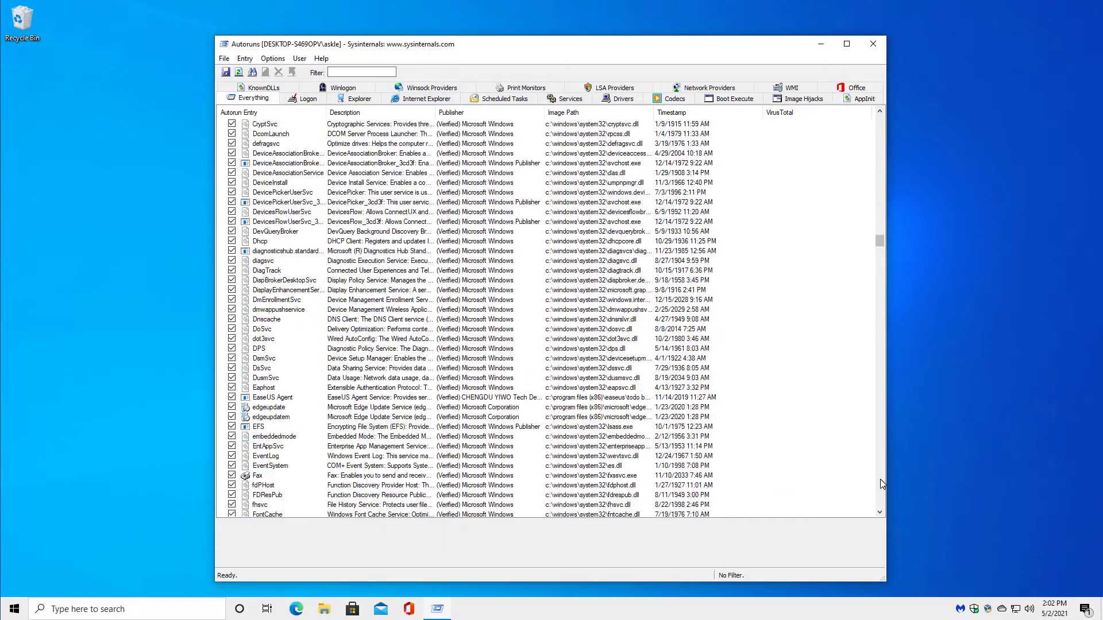
scroll(880, 482, down, 5)
scroll(880, 482, down, 5)
scroll(880, 481, down, 5)
scroll(880, 482, down, 5)
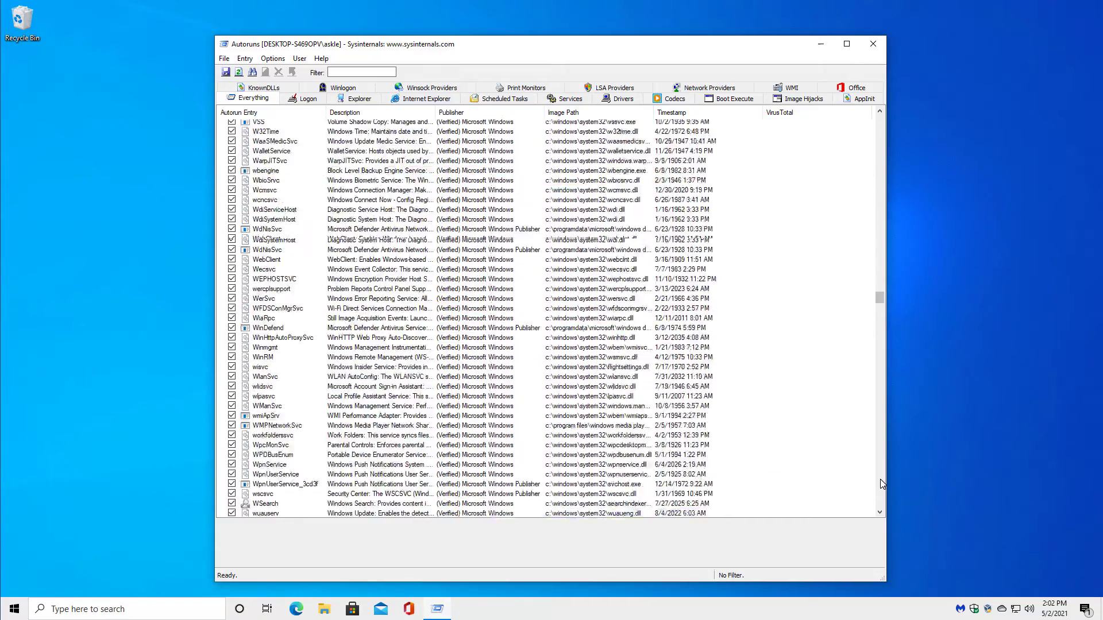
scroll(880, 482, down, 5)
scroll(880, 482, down, 5)
scroll(880, 479, down, 5)
scroll(880, 479, down, 5)
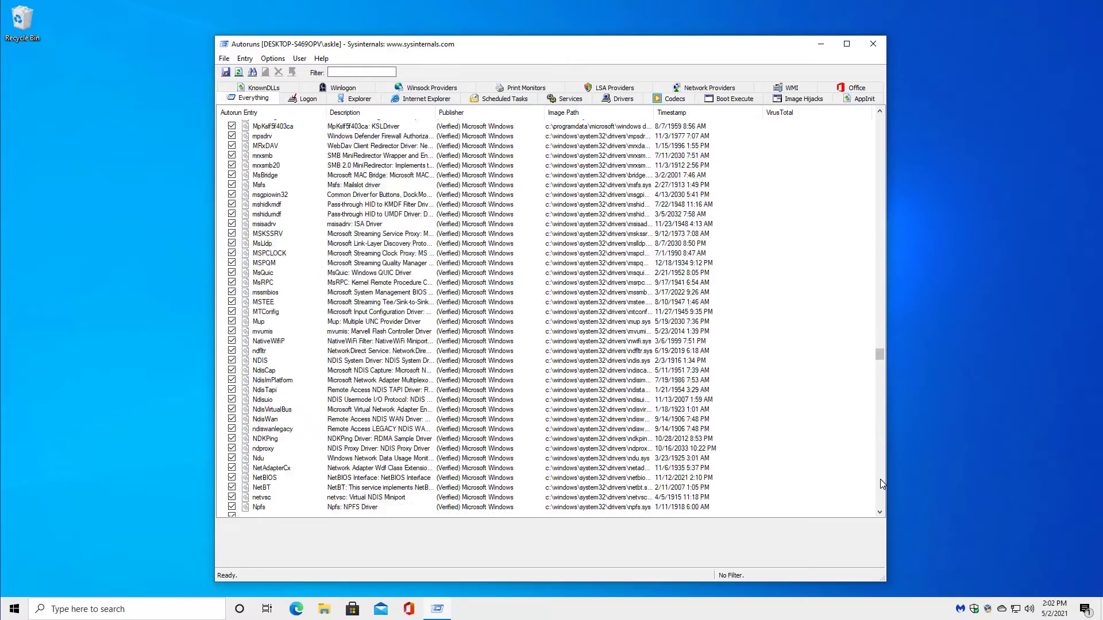
scroll(880, 479, down, 5)
scroll(880, 479, down, 5)
scroll(883, 479, down, 5)
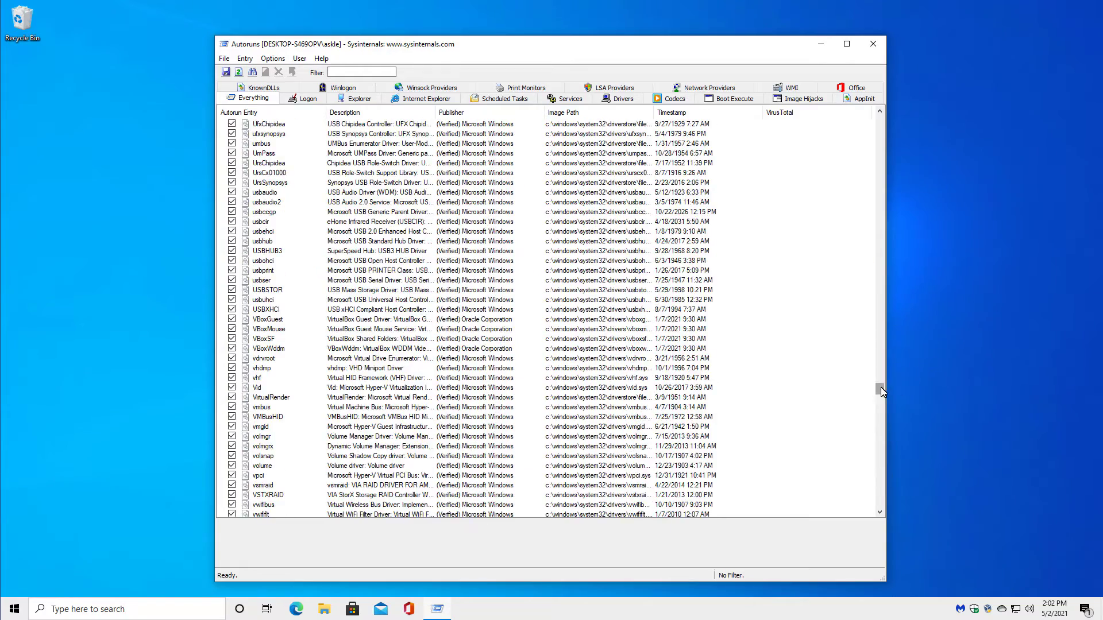
scroll(881, 391, down, 5)
scroll(881, 302, down, 5)
drag(879, 505, 881, 118)
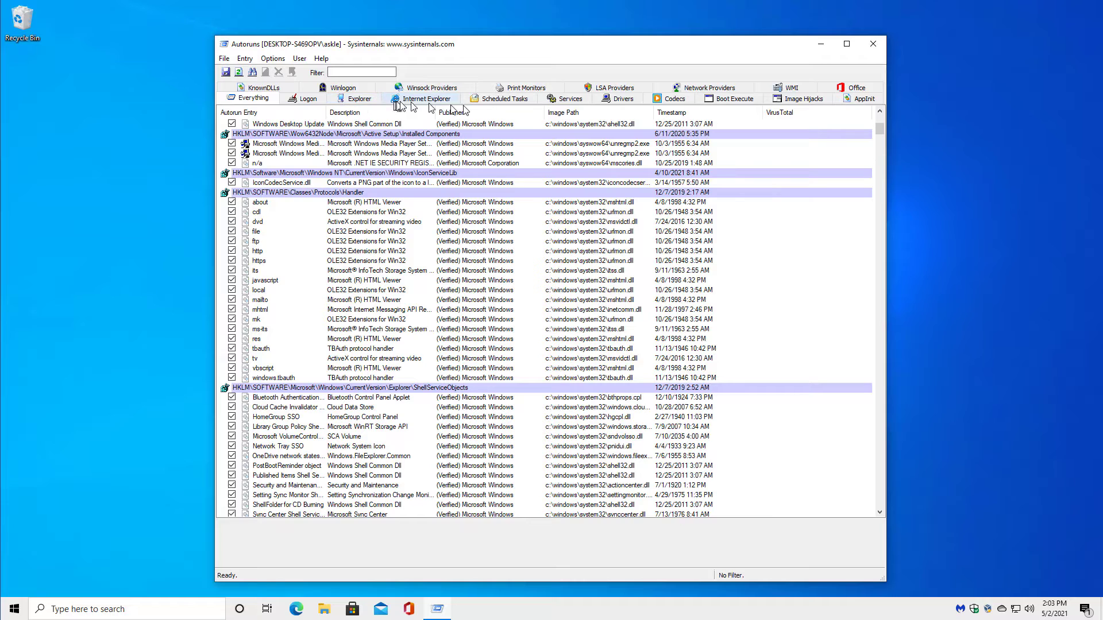
Review the Services and Logon entries, then close Autoruns
click(566, 100)
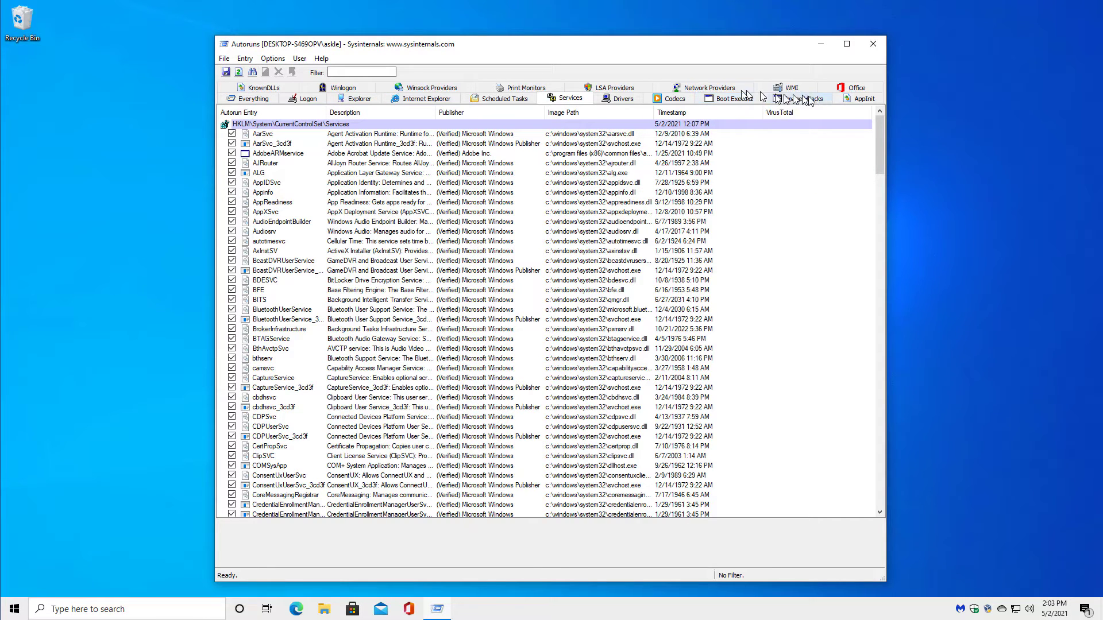
click(304, 98)
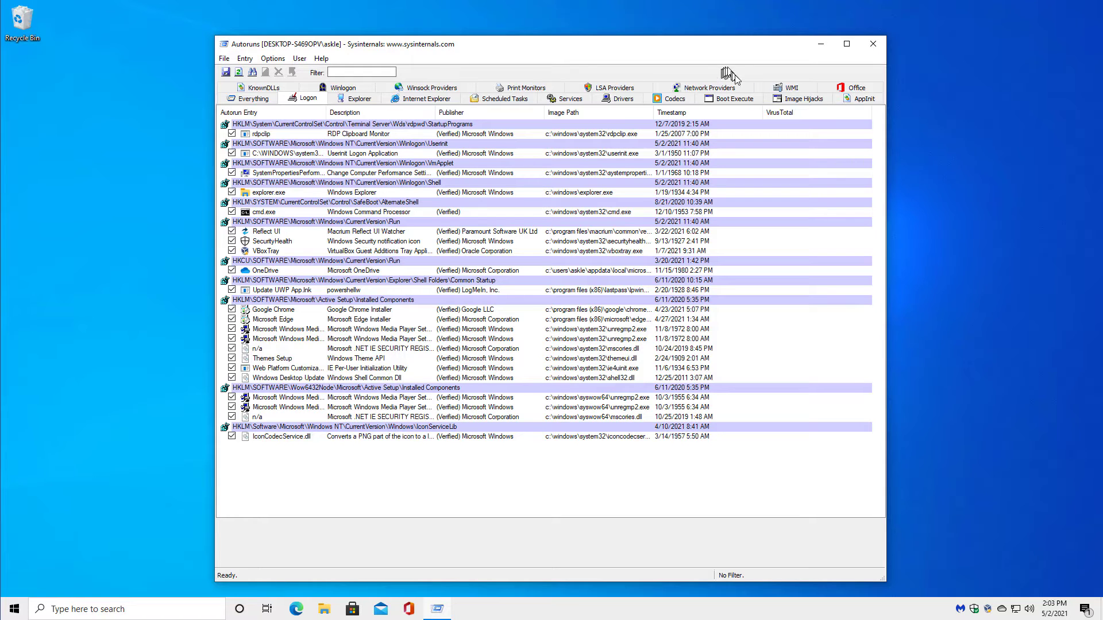
click(875, 44)
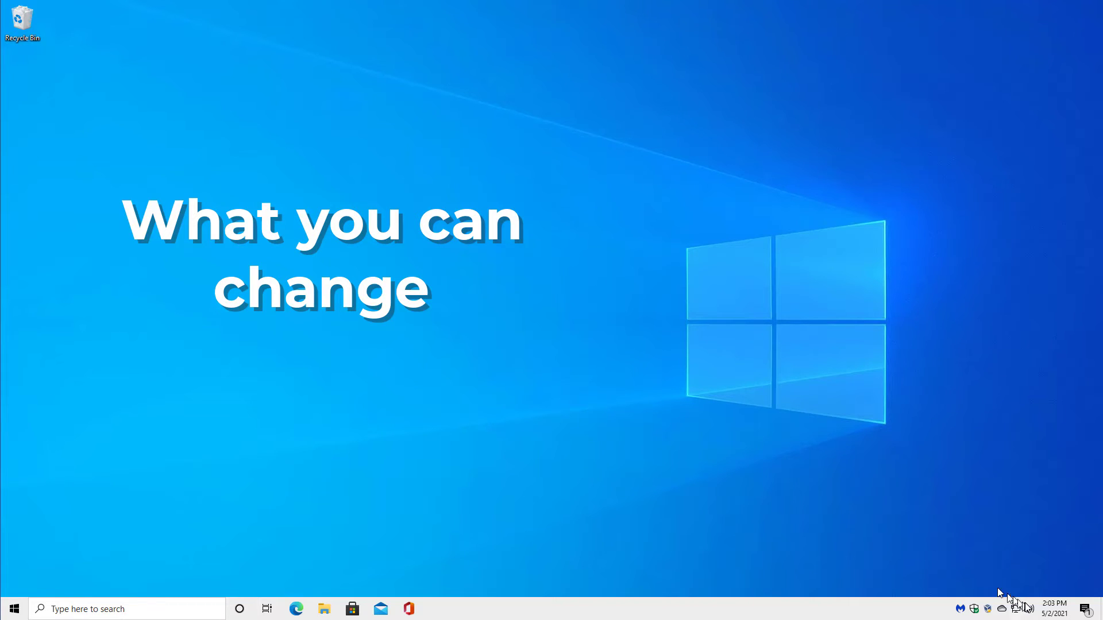
right_click(1052, 610)
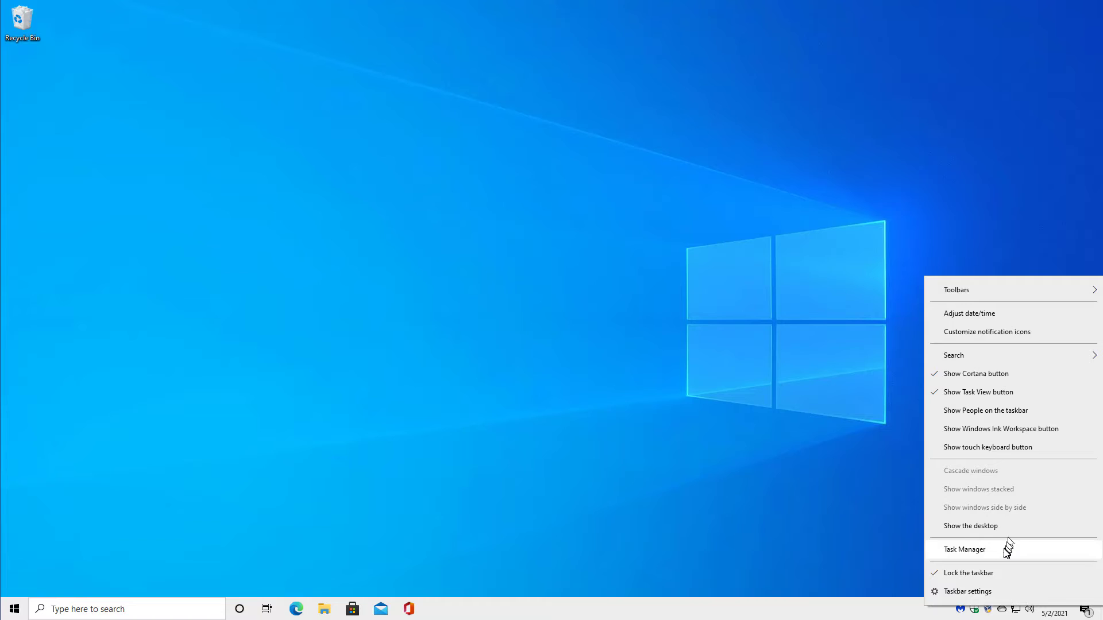
Open Task Manager's Startup tab, enlarge the window, and select the disabled Skype entry
click(1007, 549)
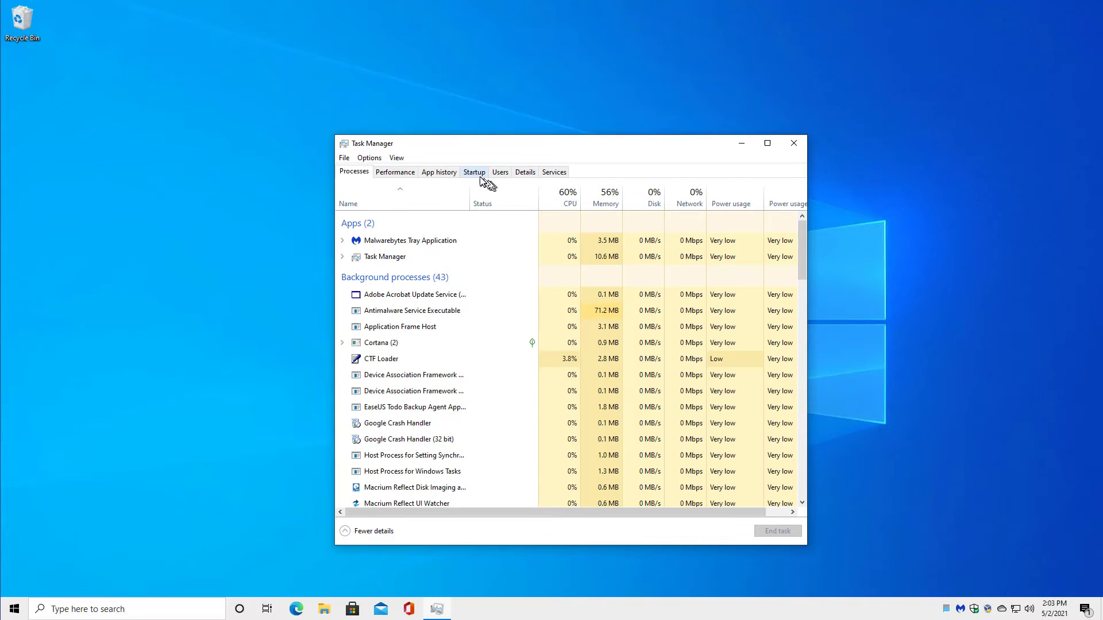
click(474, 172)
drag(493, 138, 493, 45)
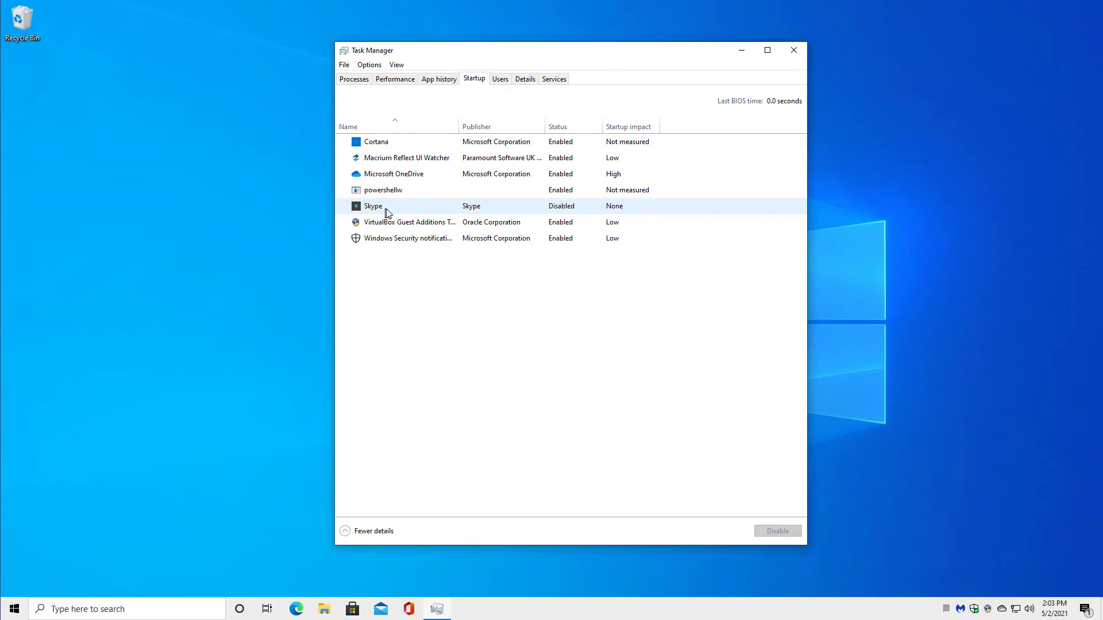
click(569, 209)
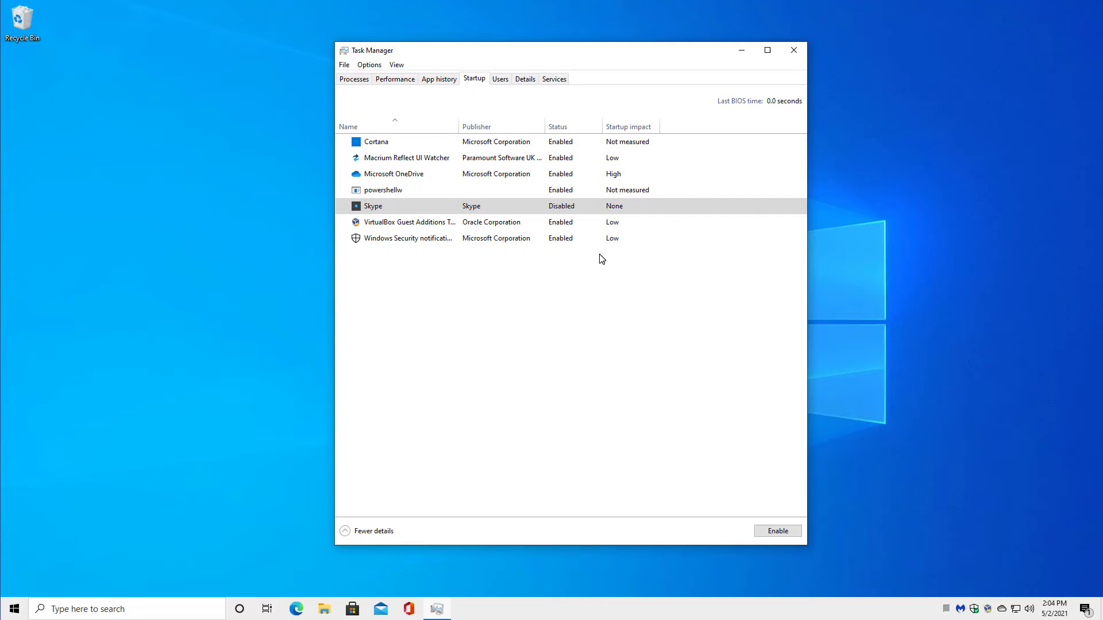